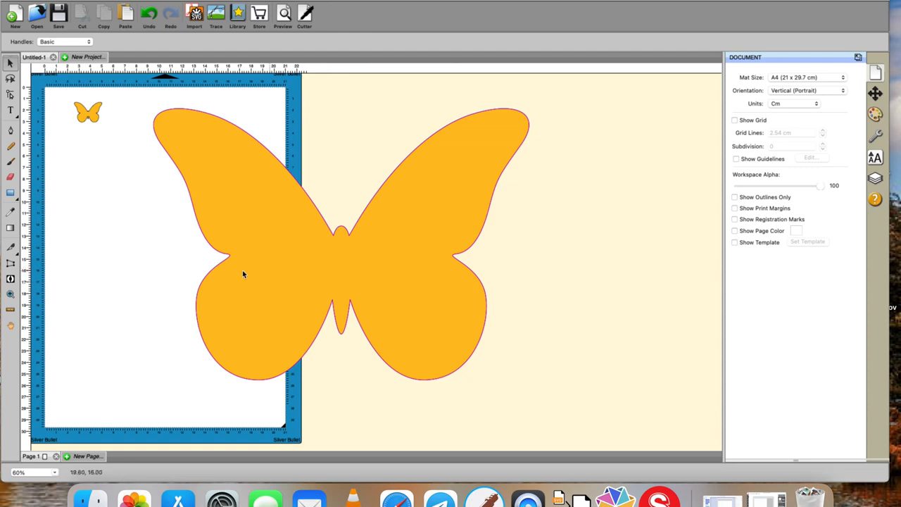
- Add the text "Hello" beside the large butterfly's right wing
click(11, 111)
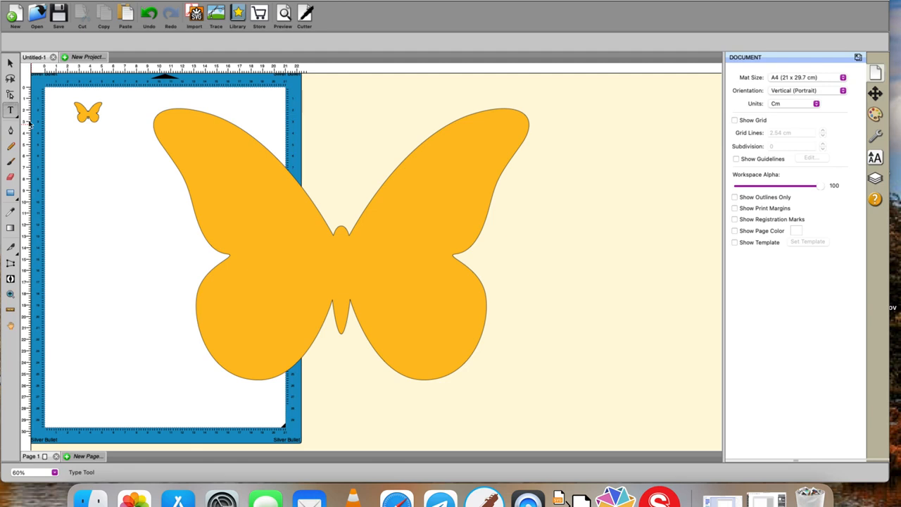
click(498, 265)
text(Hello)
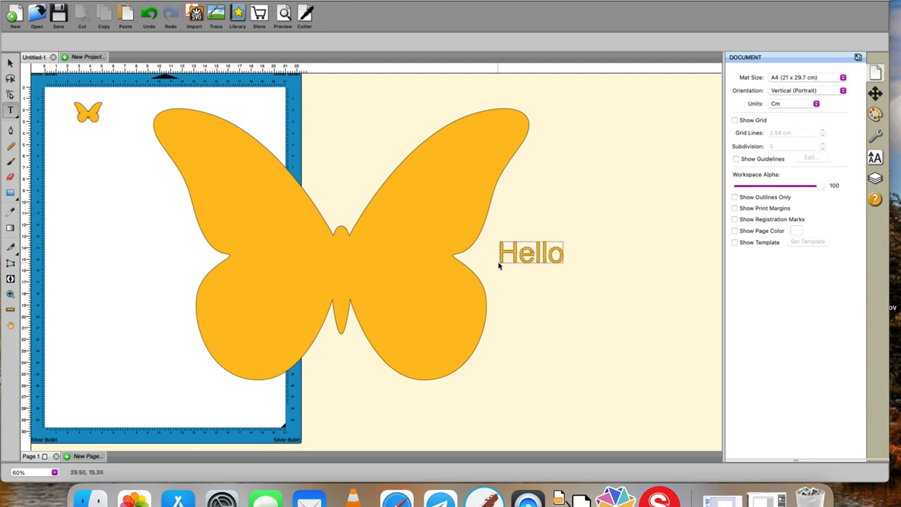
key(Escape)
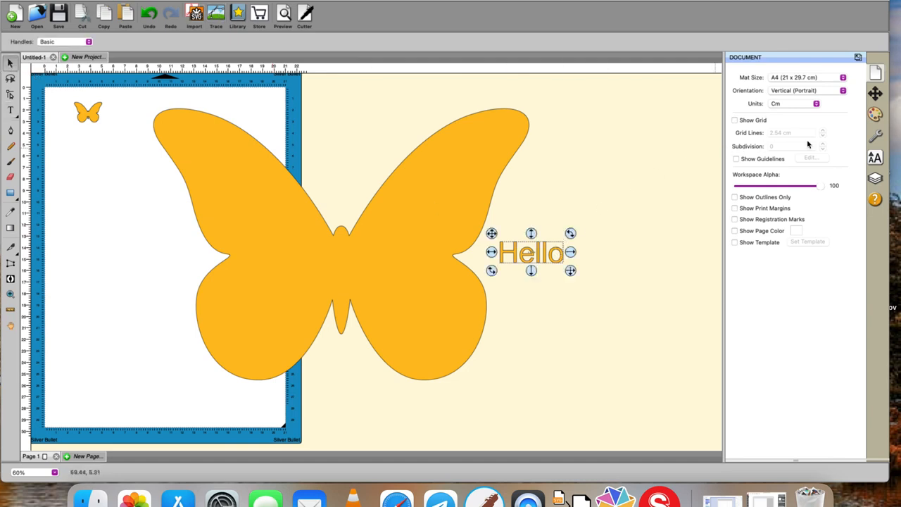
- Change the Hello text's font to An Unfortunate Event using the font library
click(874, 157)
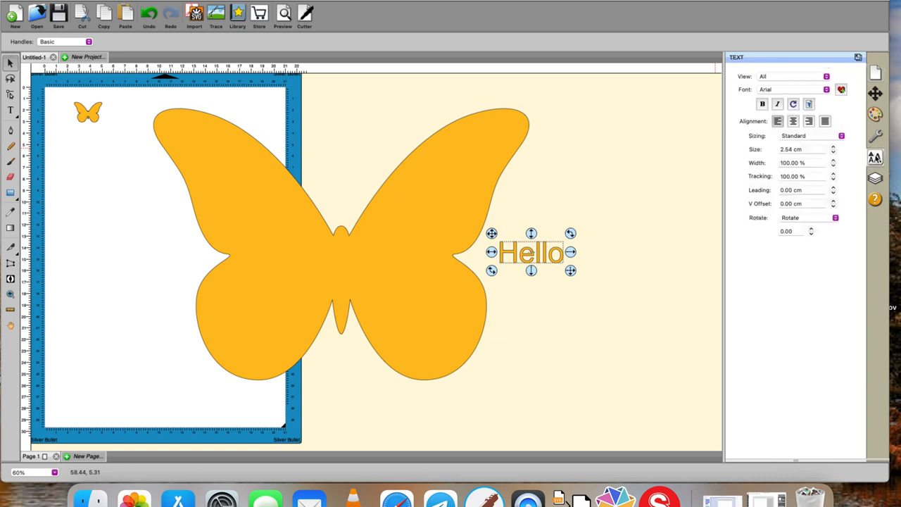
click(827, 91)
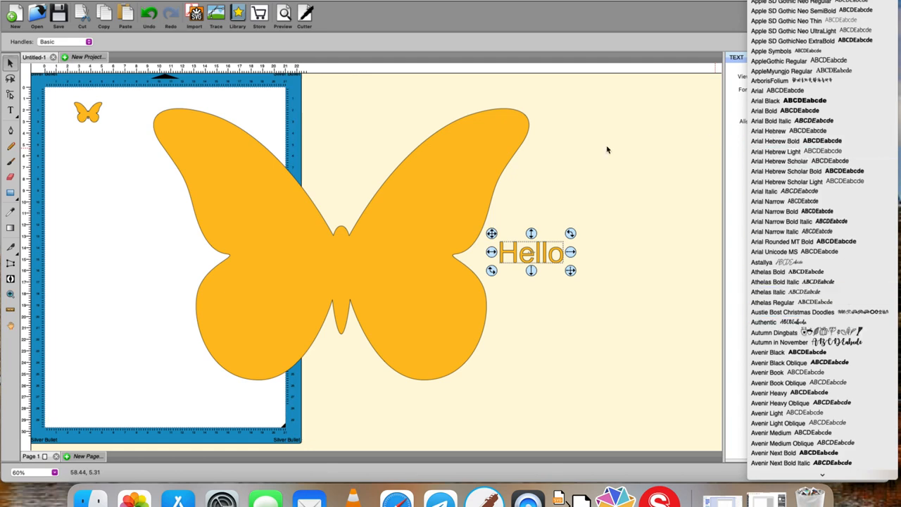
click(237, 13)
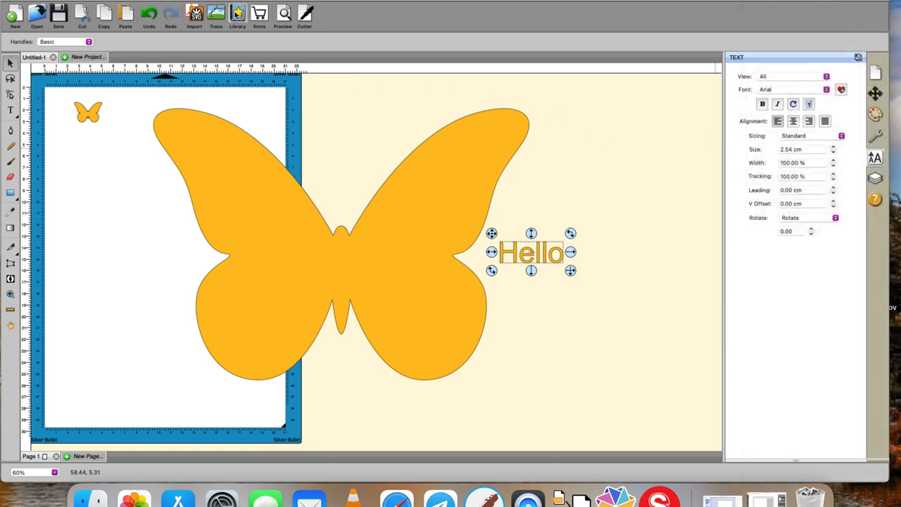
click(524, 142)
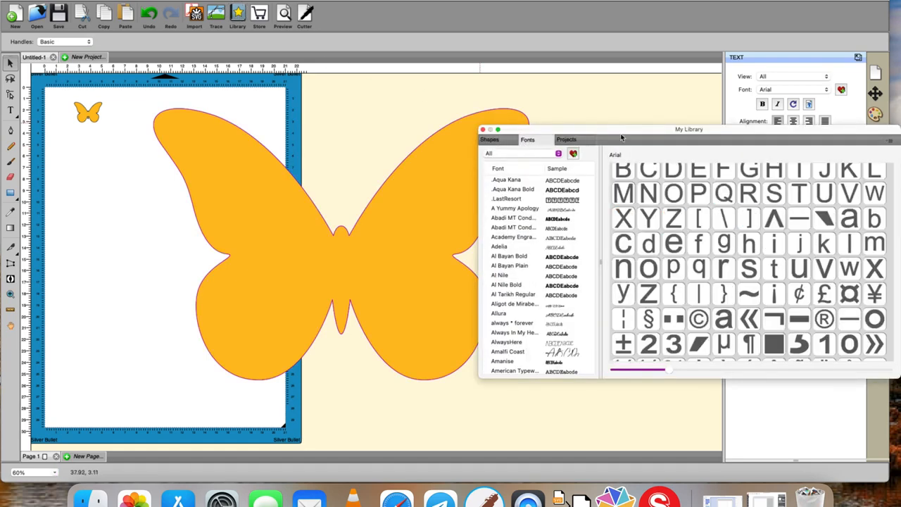
drag(621, 136, 710, 100)
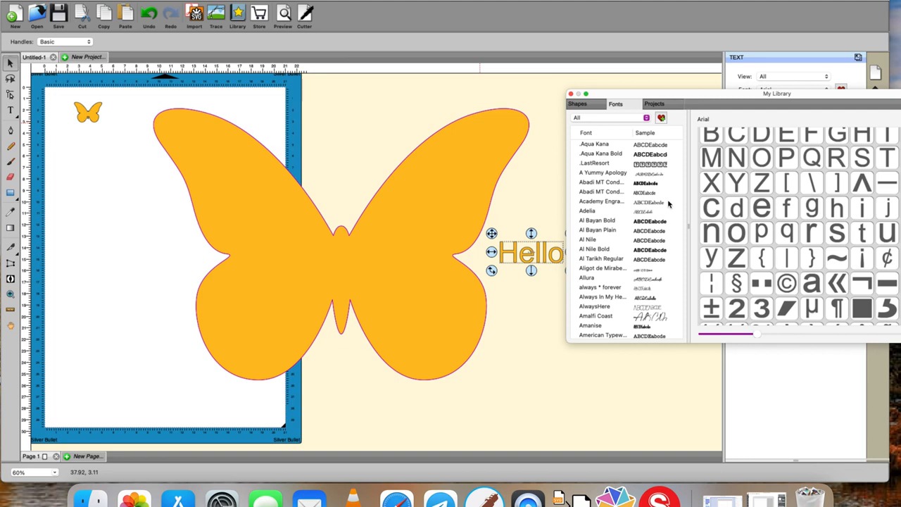
scroll(668, 203, down, 10)
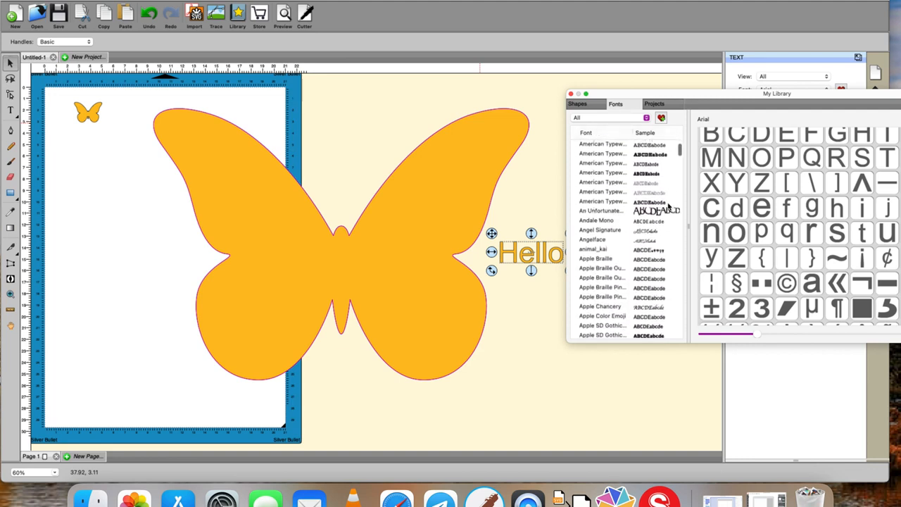
click(667, 211)
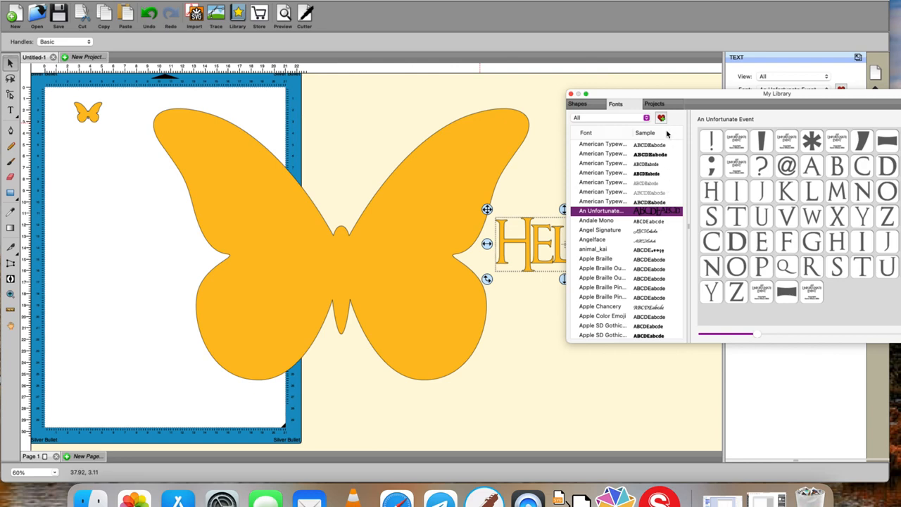
click(571, 93)
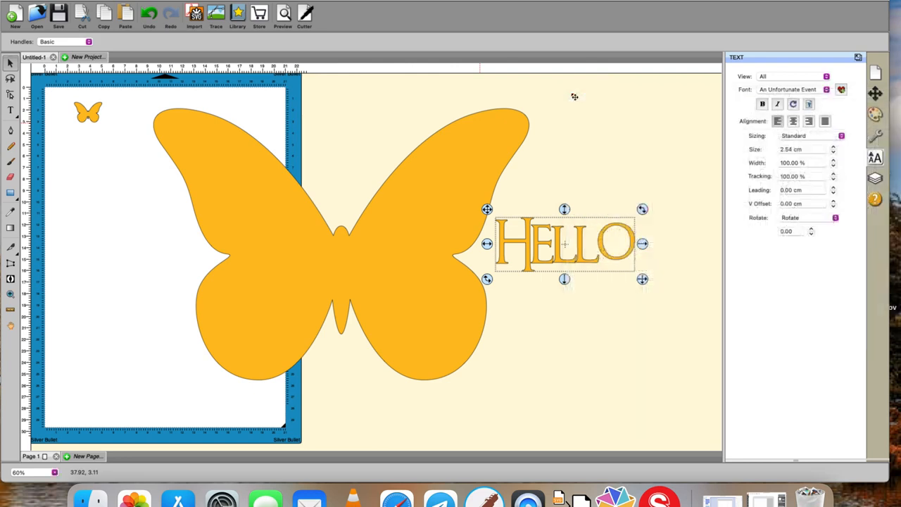
- Enlarge the Hello text proportionally and change its fill colour to black (000000)
drag(641, 278, 752, 333)
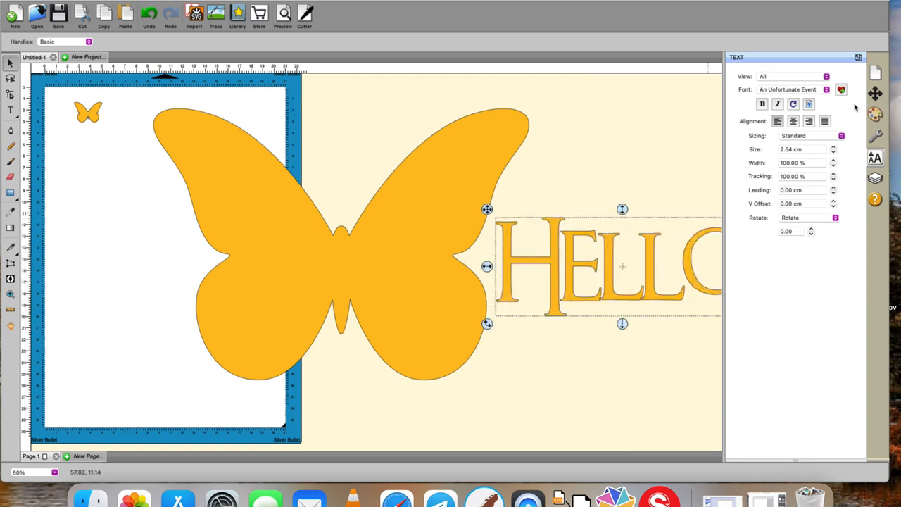
click(875, 115)
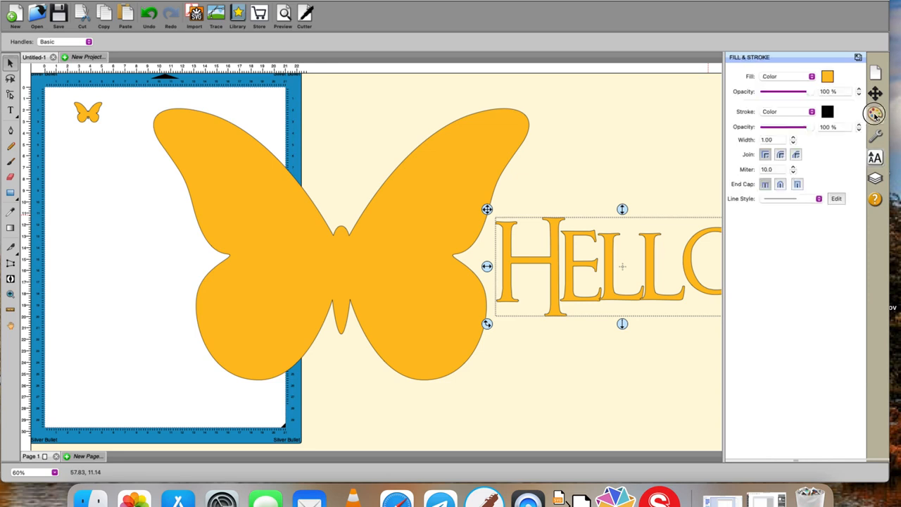
click(829, 78)
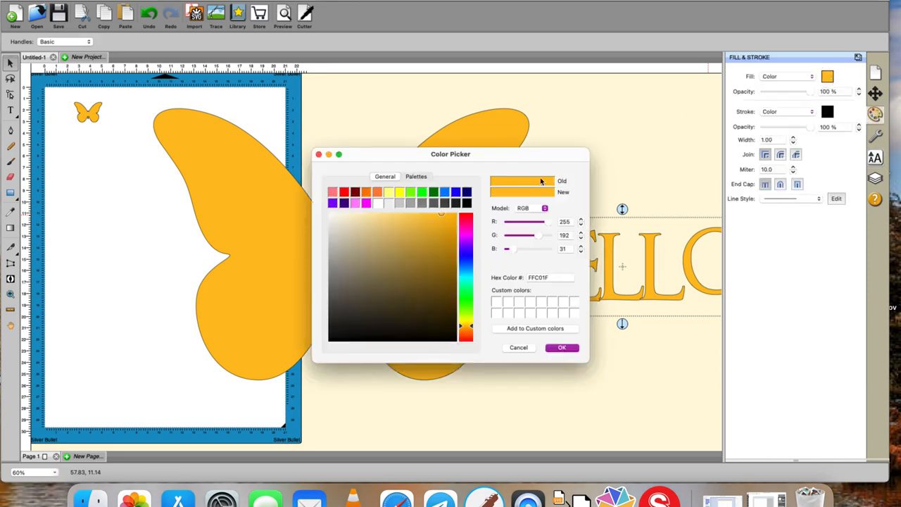
click(467, 203)
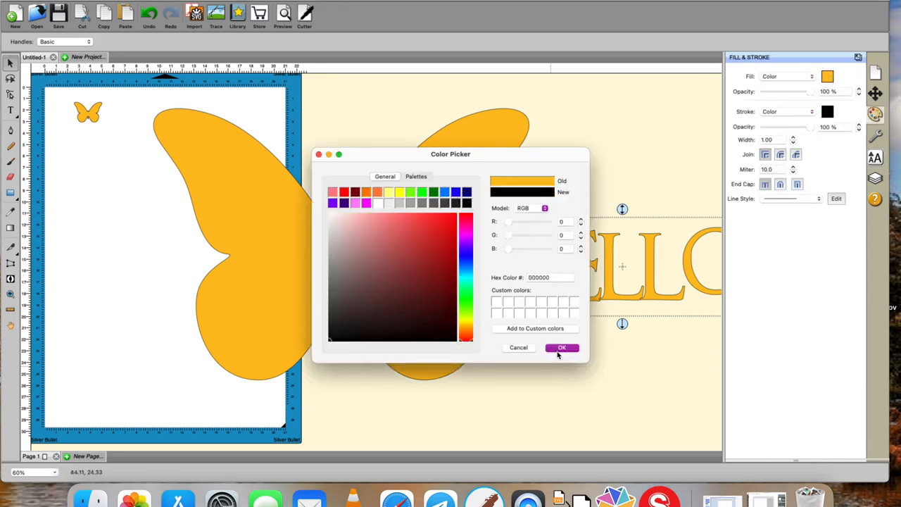
click(558, 349)
- Move and enlarge the black text so it spans both wings of the large butterfly, and copy it
drag(639, 293, 325, 274)
drag(437, 298, 554, 322)
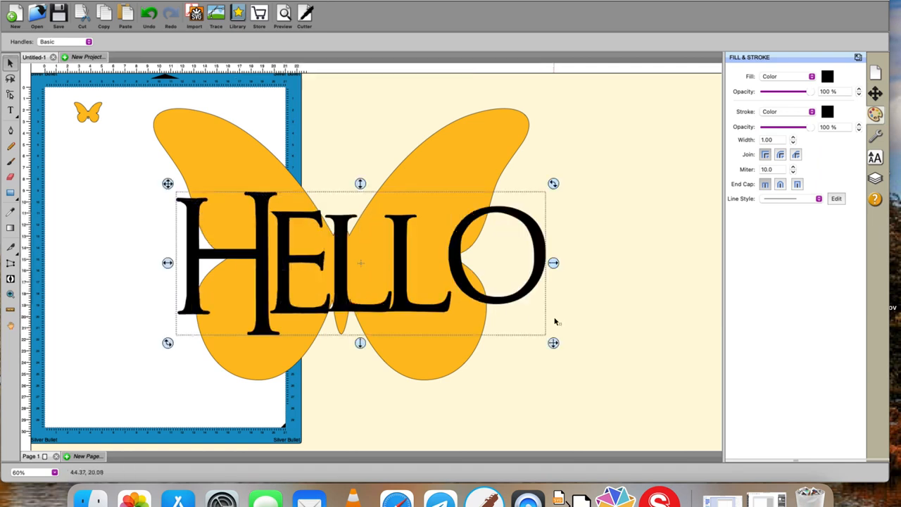
click(128, 0)
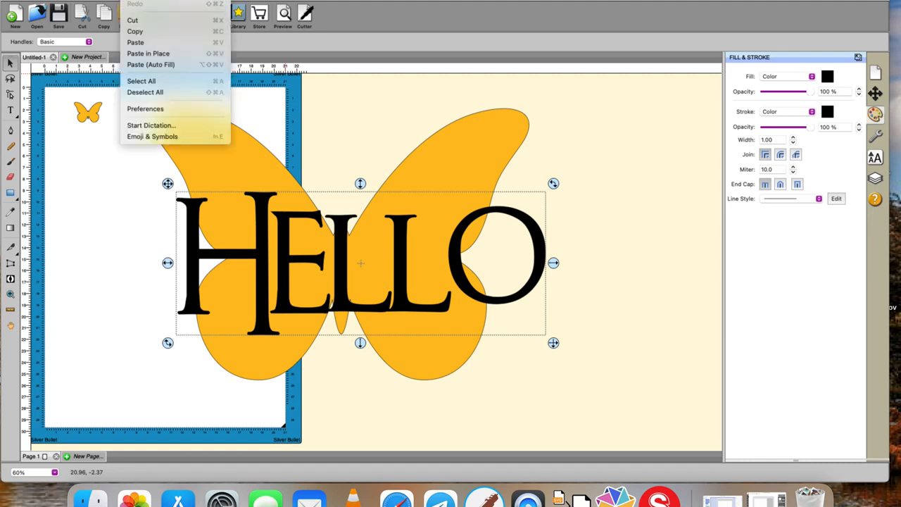
click(135, 31)
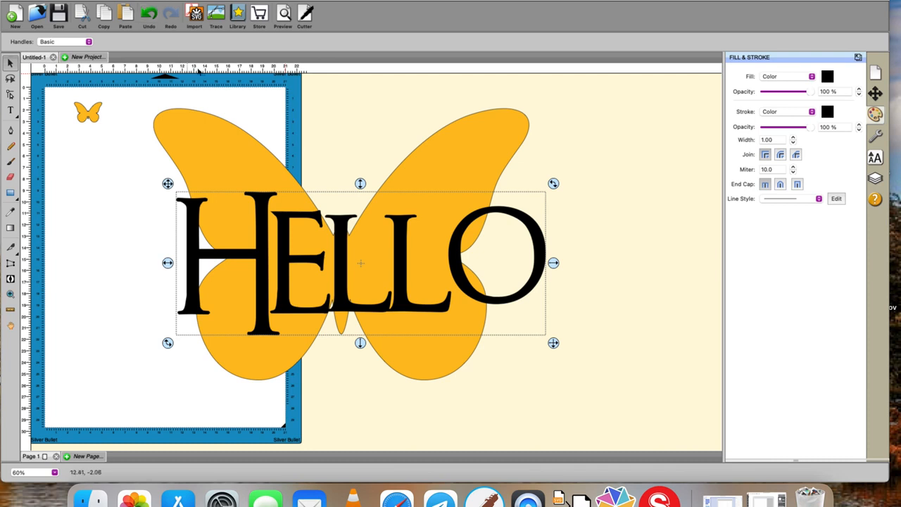
- Apply the Knockout effect with a 0.20 cm gap to the large butterfly and the Hello text
drag(129, 93, 637, 421)
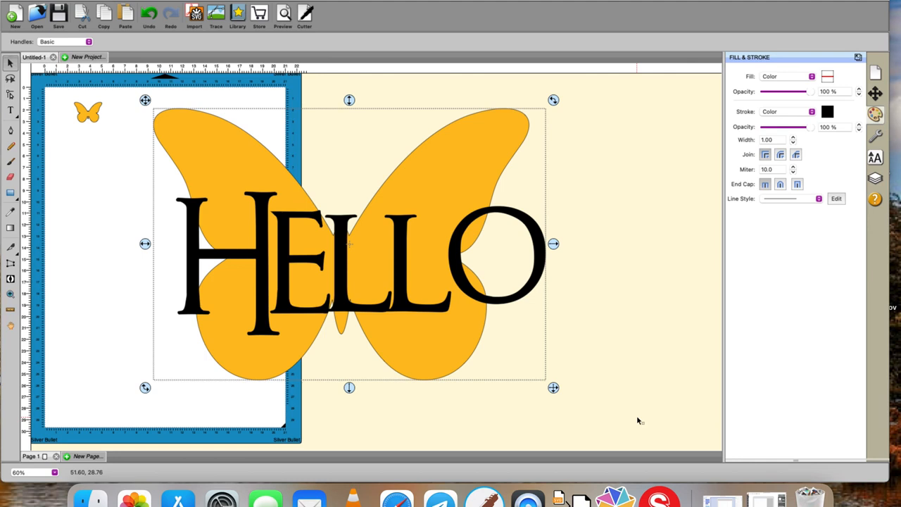
click(267, 0)
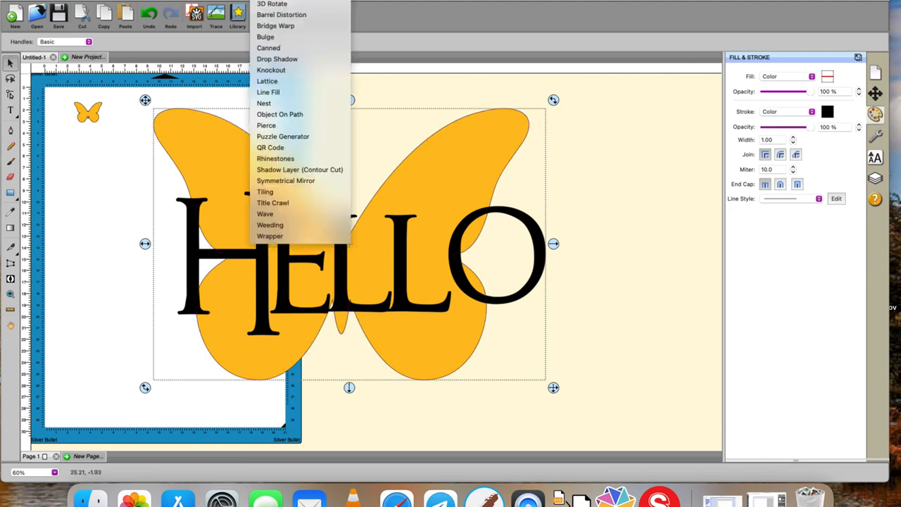
click(271, 70)
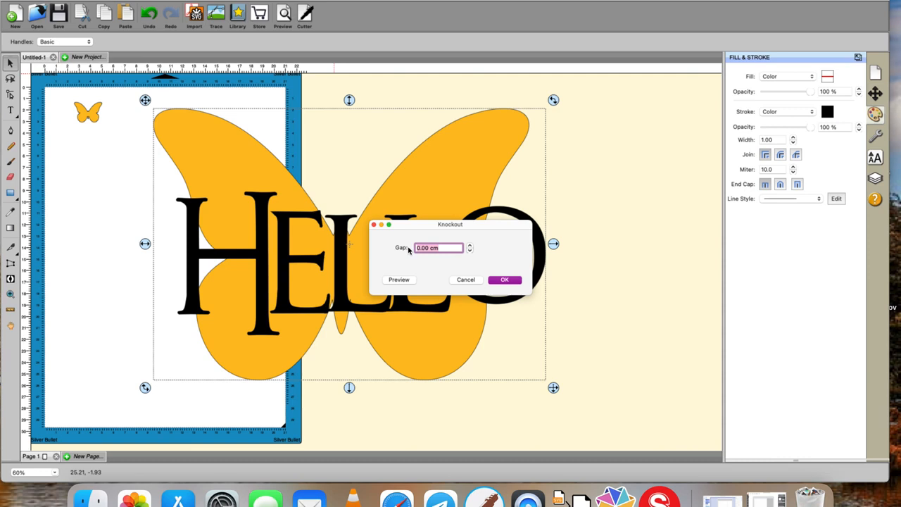
click(471, 245)
click(397, 281)
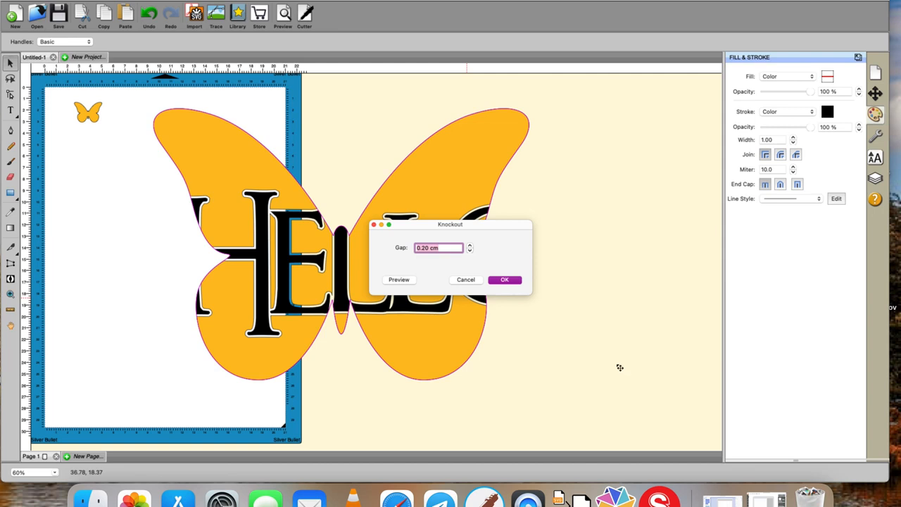
click(506, 279)
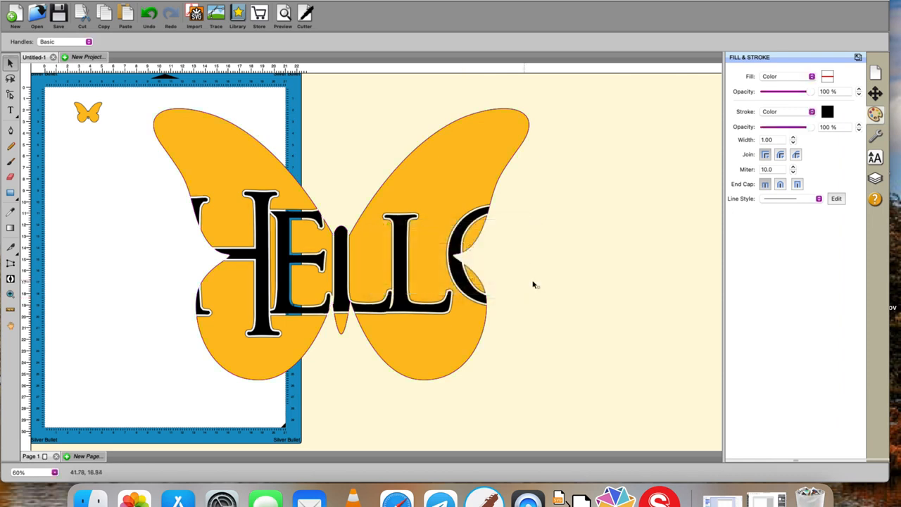
- Replace the clipped black letters in the butterfly with the copied full Hello text, pasted in place
drag(463, 241, 787, 364)
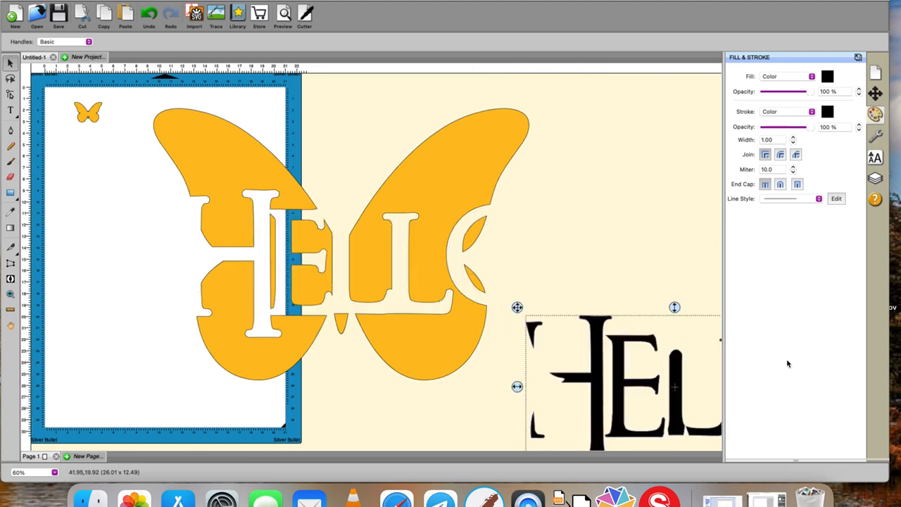
key(Delete)
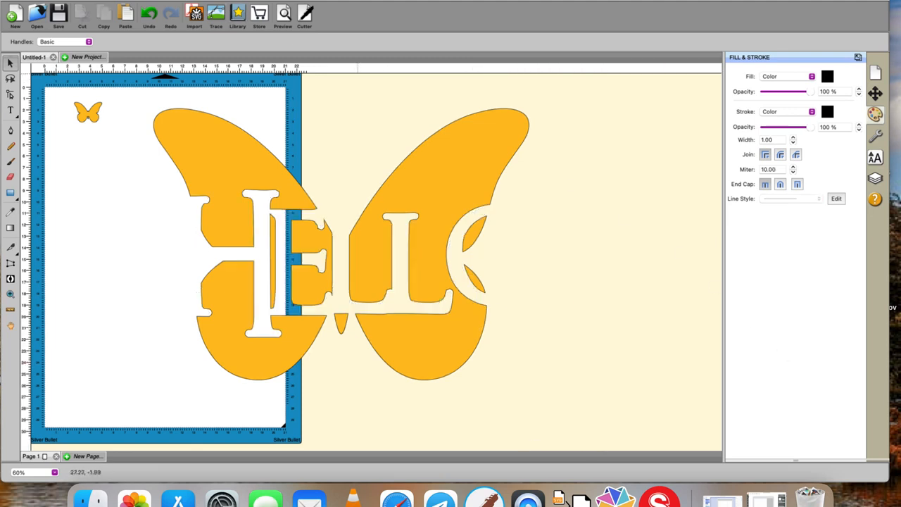
click(131, 0)
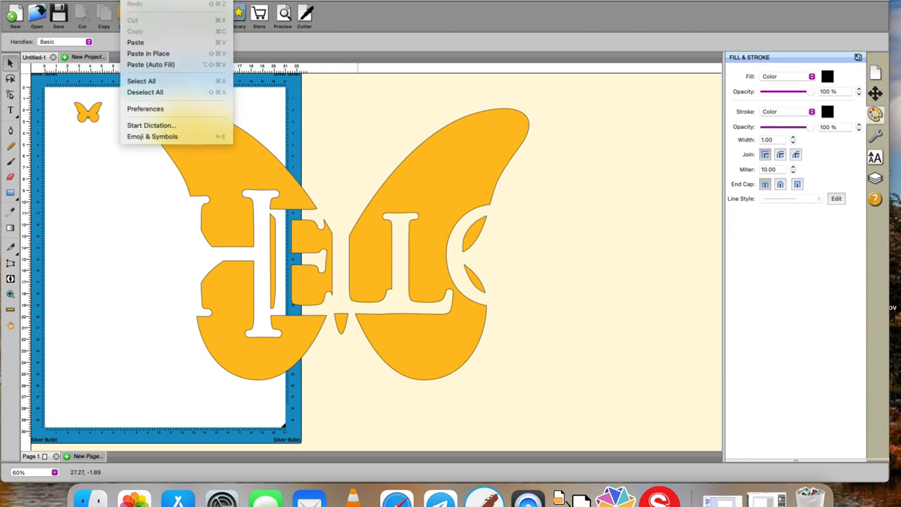
click(136, 54)
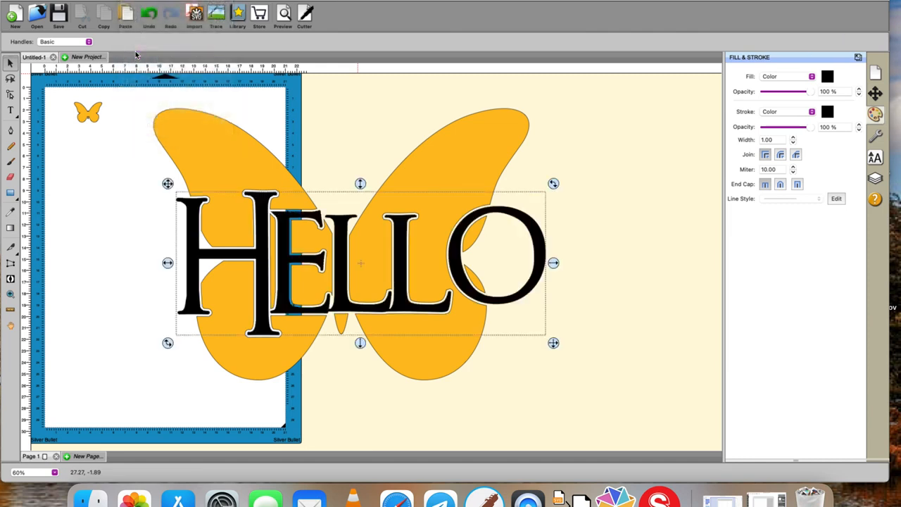
click(624, 221)
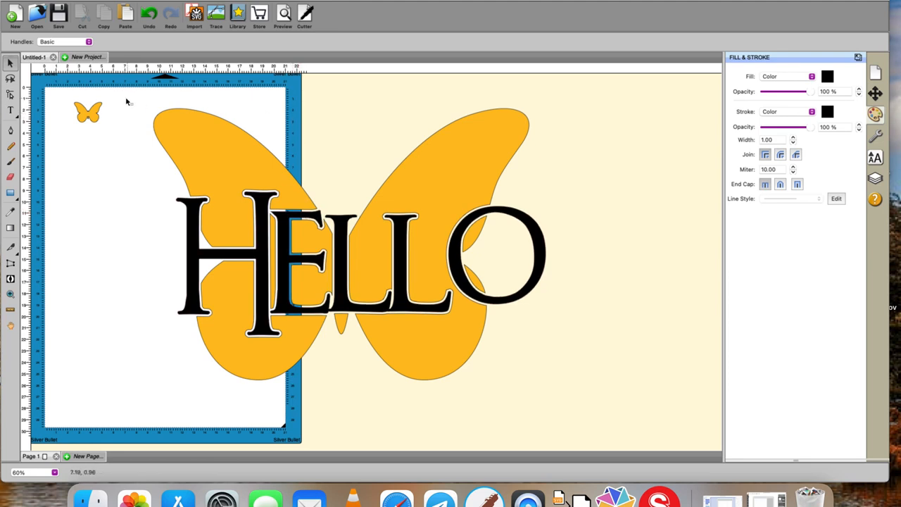
- Select the whole large butterfly and Hello design, move it off the mat and delete it
drag(119, 87, 633, 450)
drag(442, 330, 571, 330)
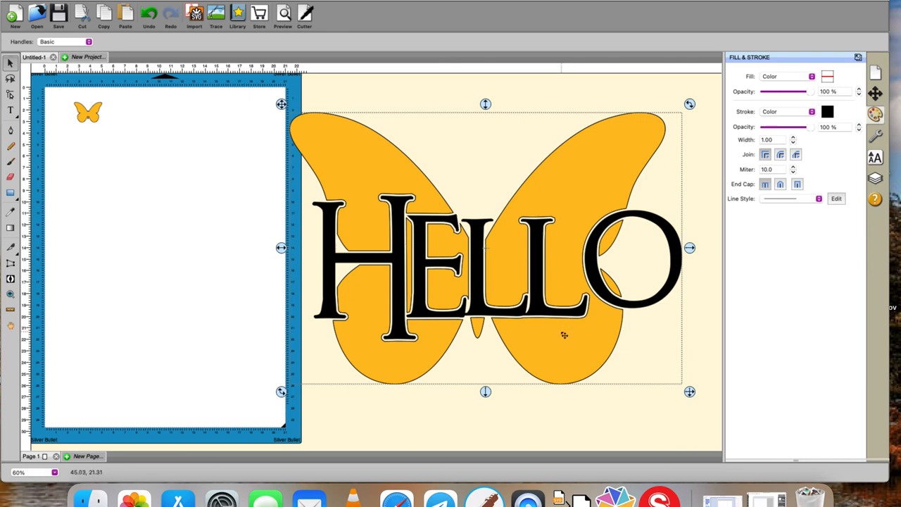
key(Delete)
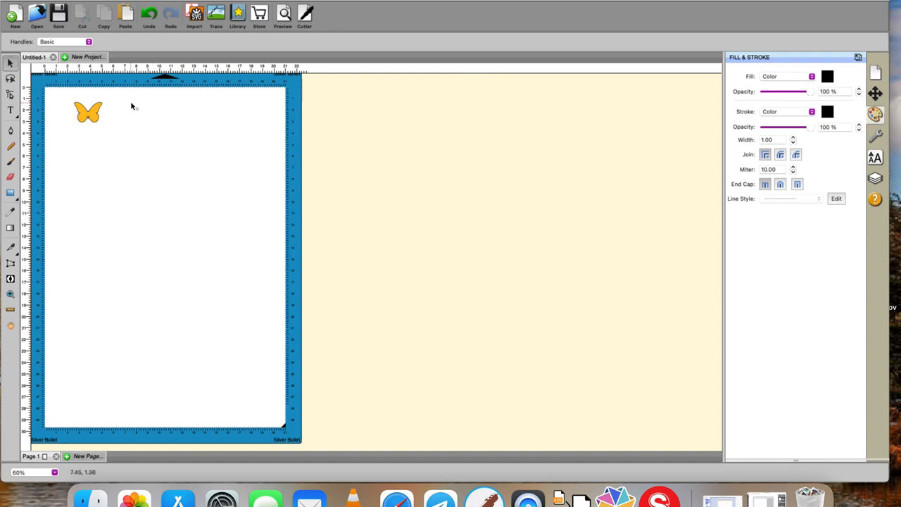
- Duplicate the small butterfly into a grouped grid of 10 columns and 10 rows with 0.508 cm spacing
click(96, 118)
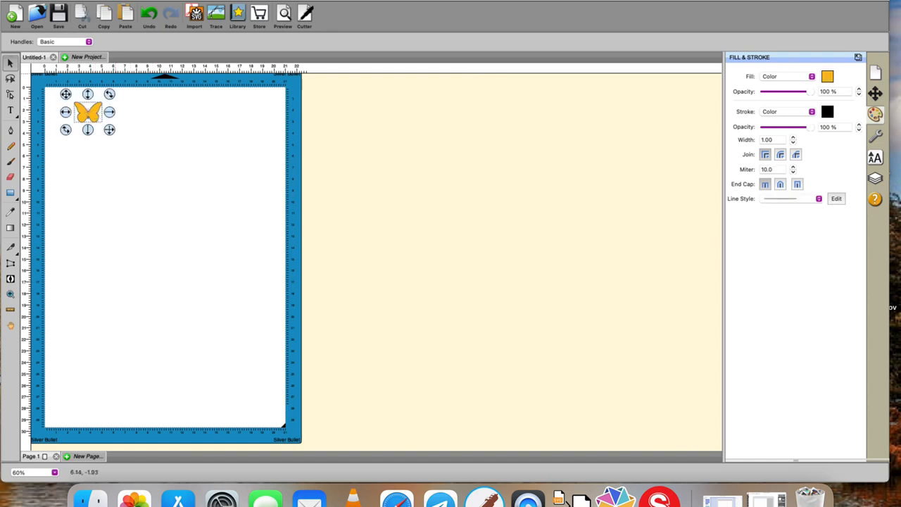
click(158, 0)
click(174, 128)
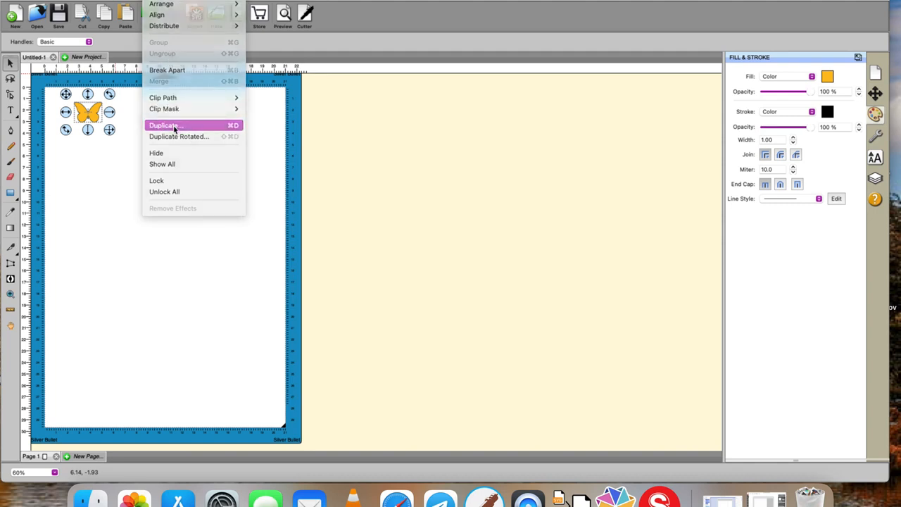
drag(501, 220, 501, 234)
click(389, 279)
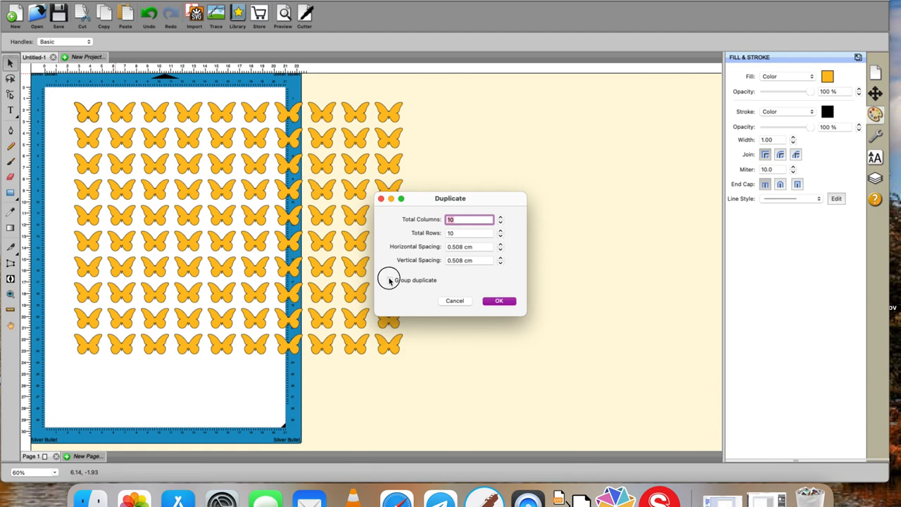
click(504, 301)
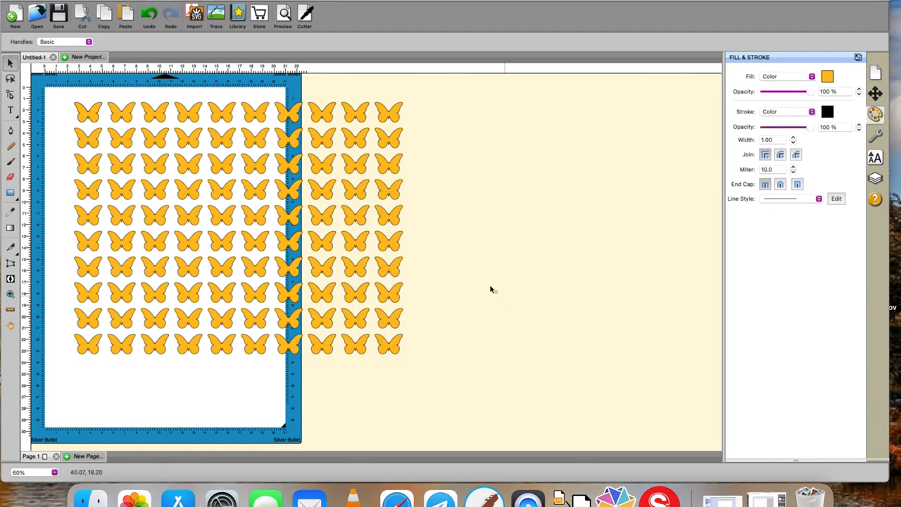
- Add the text HELLO in the empty area beside the butterfly grid
click(10, 110)
click(441, 226)
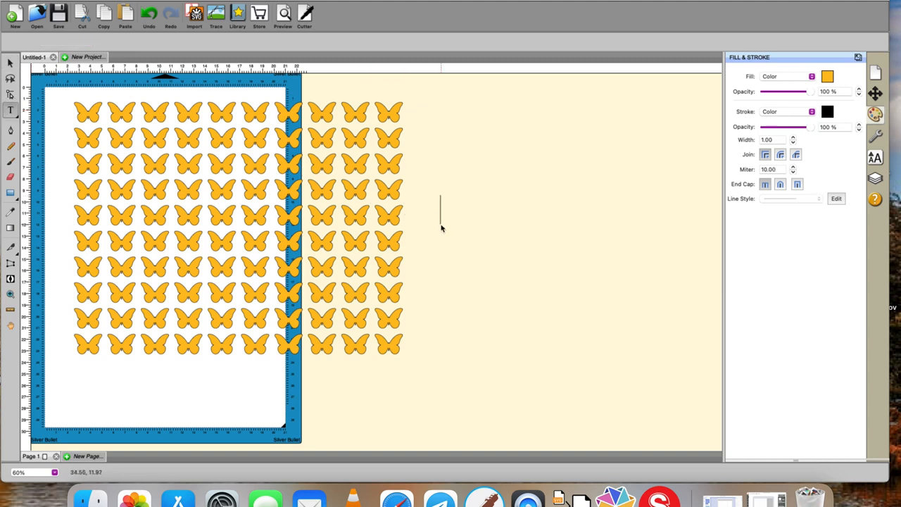
text(HELLO)
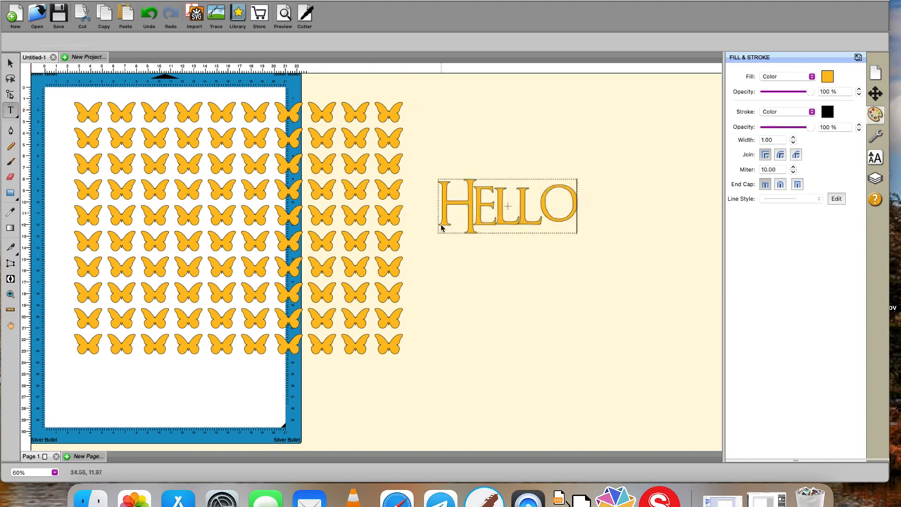
click(424, 156)
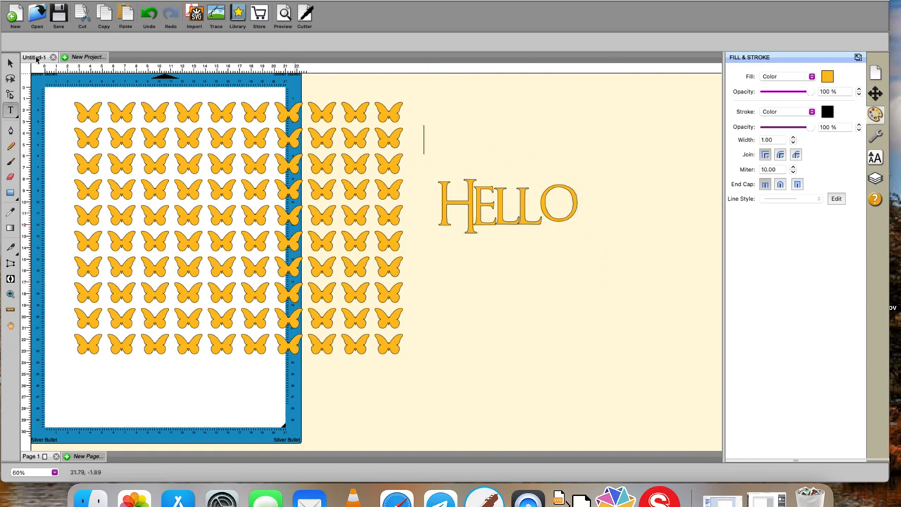
- Change the fill colour of the HELLO text to black (000000)
click(10, 62)
drag(416, 154, 658, 291)
click(826, 78)
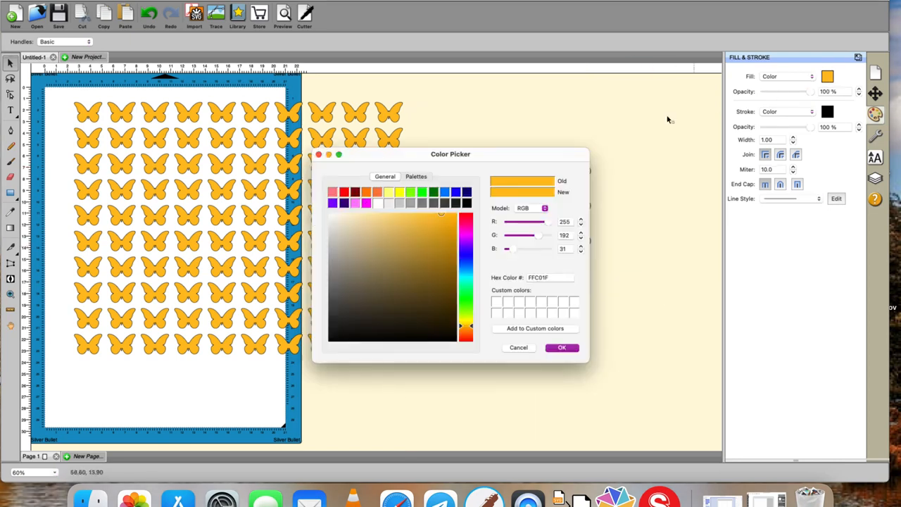
click(465, 203)
click(560, 349)
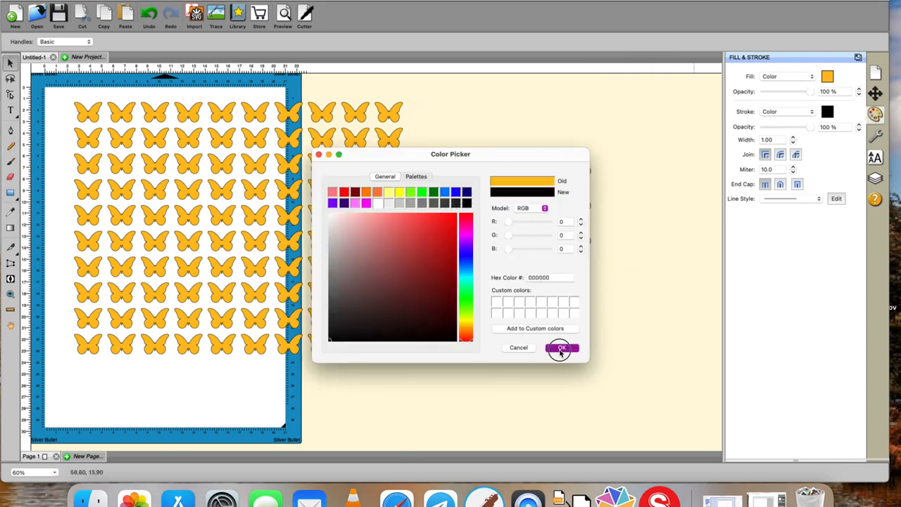
- Enlarge the black HELLO text across the middle columns of the butterfly grid and copy it
drag(582, 241, 689, 345)
drag(647, 250, 320, 243)
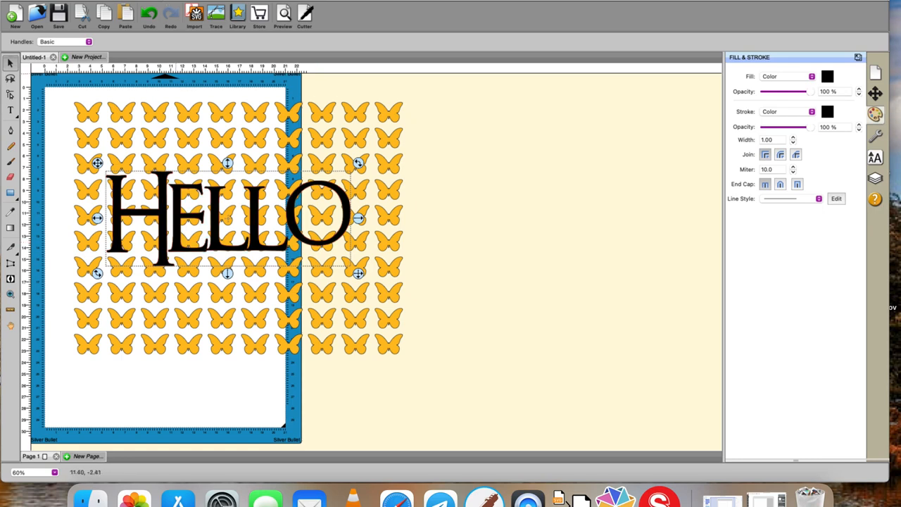
click(132, 1)
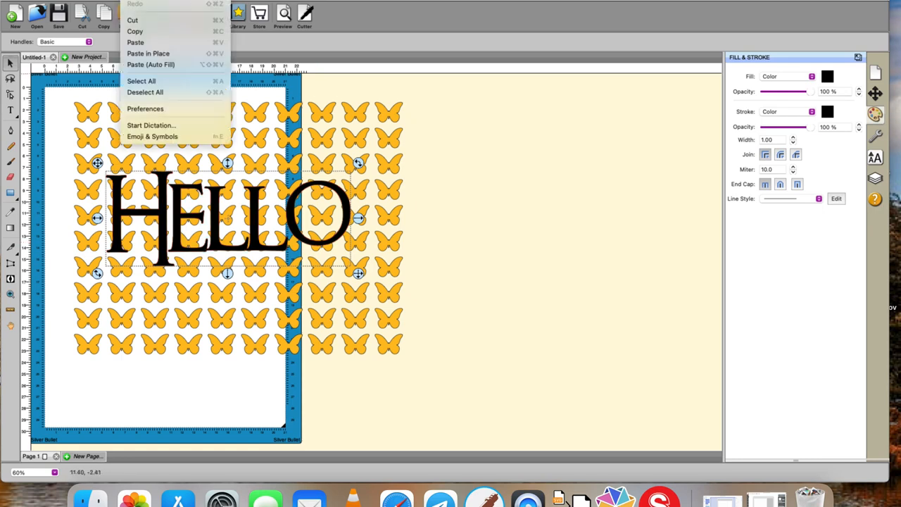
click(136, 32)
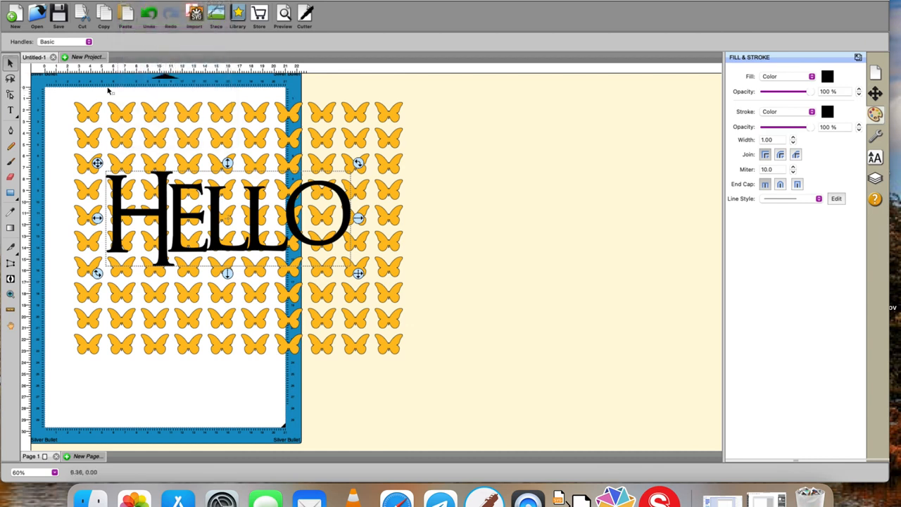
- Apply the Knockout effect with a 0.20 cm gap to the butterfly grid and the HELLO text
drag(56, 91, 497, 442)
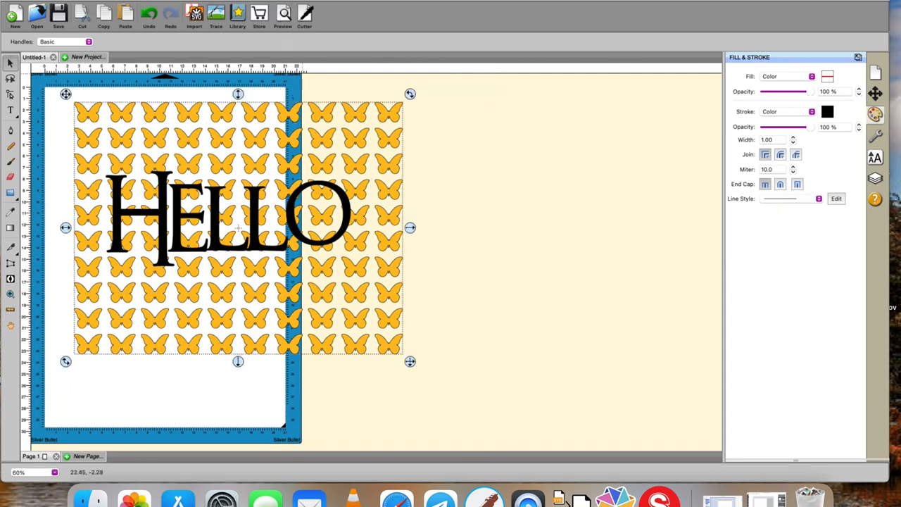
click(269, 0)
click(285, 71)
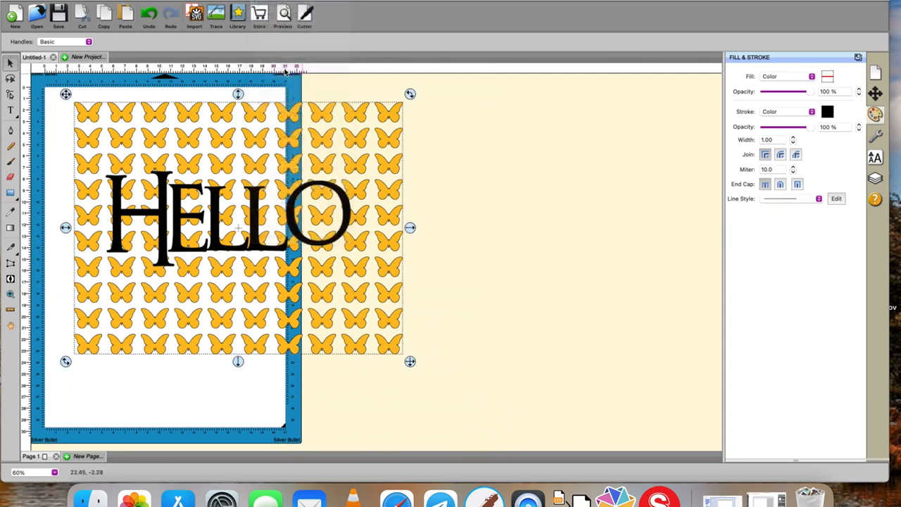
click(469, 244)
click(469, 244)
click(408, 282)
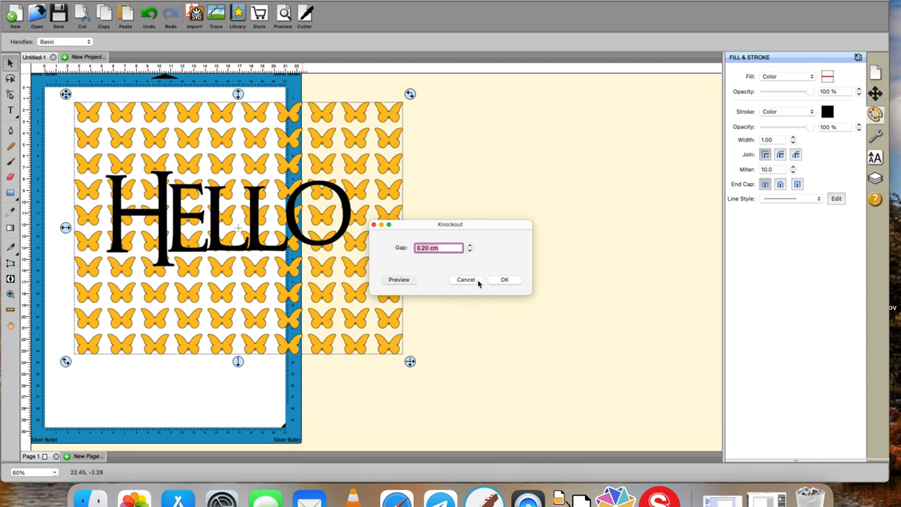
click(504, 279)
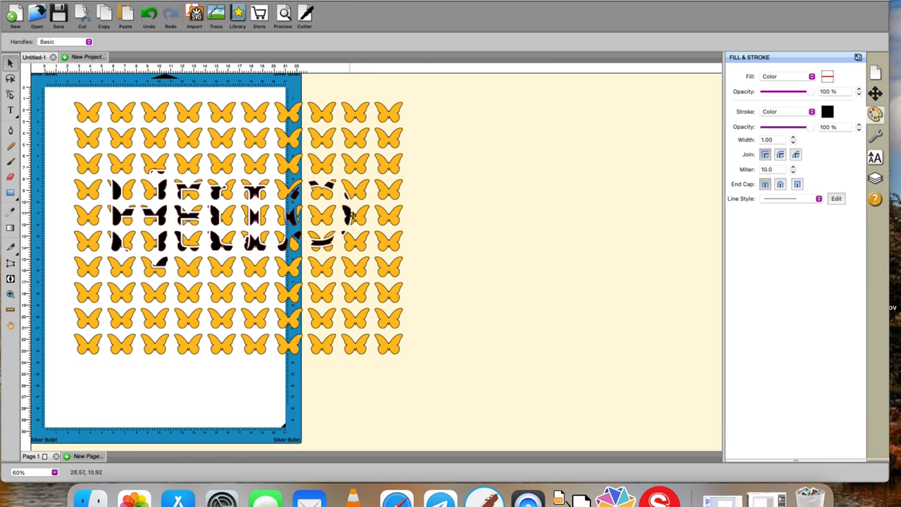
- Replace the clipped black letter pieces in the grid with the copied full HELLO text, pasted in place
drag(352, 214, 688, 230)
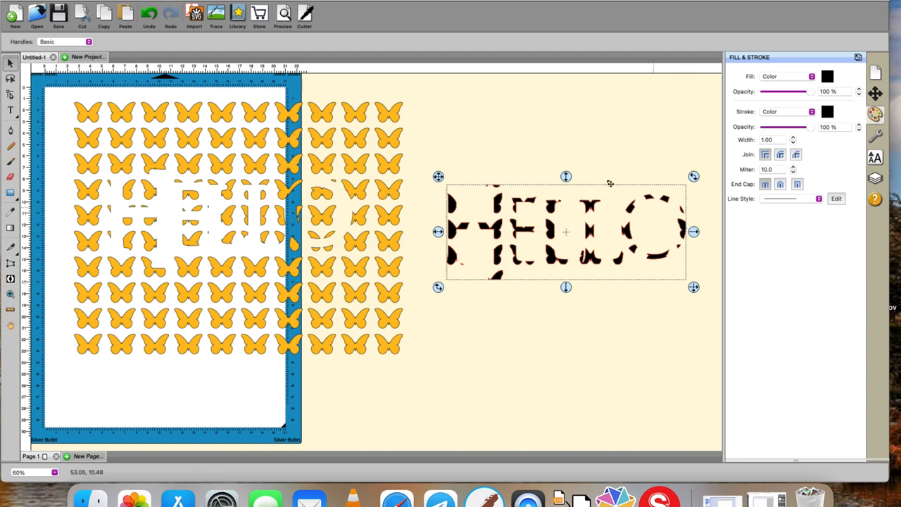
click(132, 0)
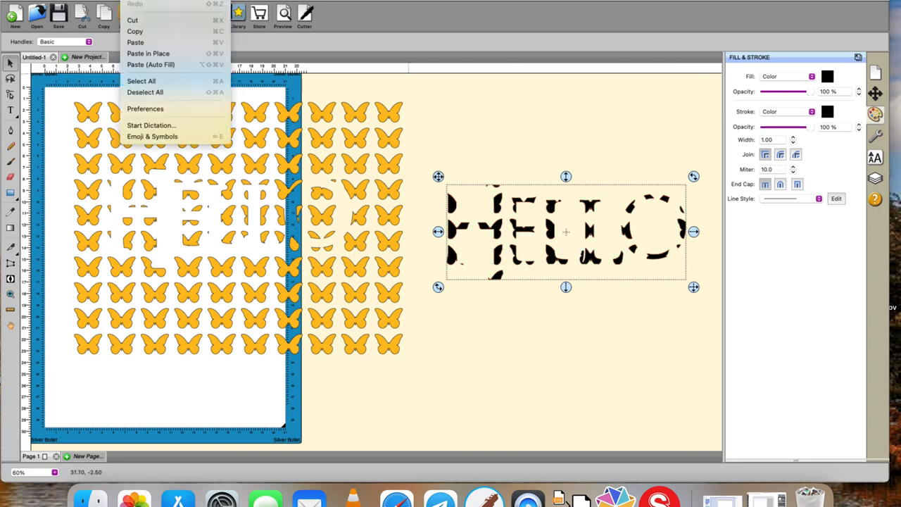
click(140, 55)
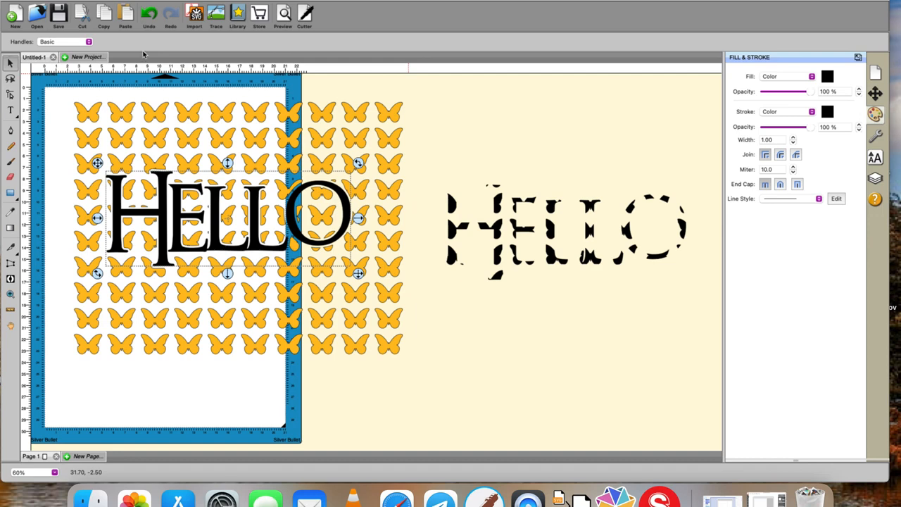
click(508, 339)
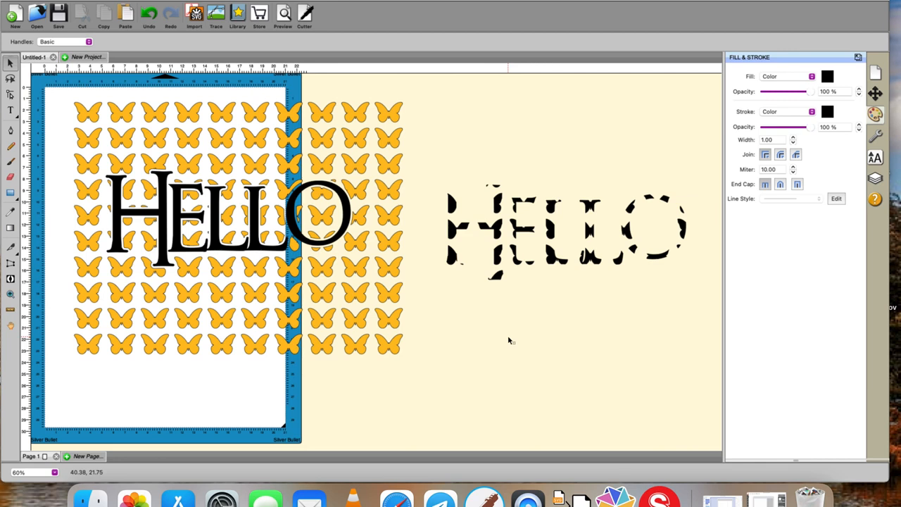
drag(430, 167, 759, 337)
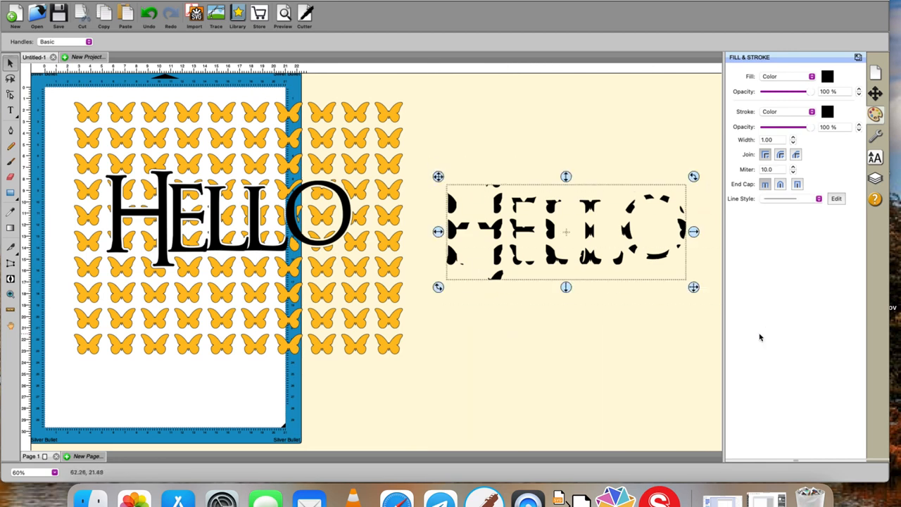
key(Delete)
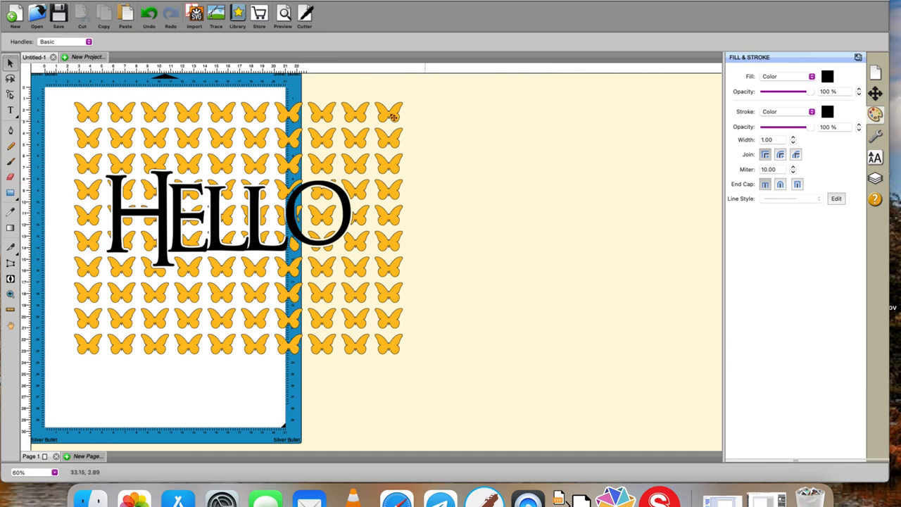
- Scale down the whole butterfly grid and HELLO design and move it off the mat
drag(57, 91, 508, 384)
drag(411, 359, 271, 251)
drag(211, 166, 515, 204)
click(545, 366)
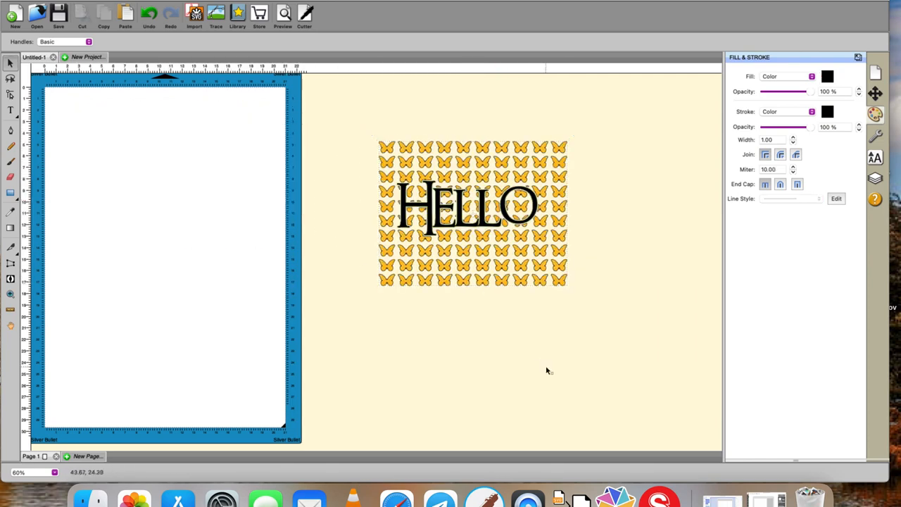